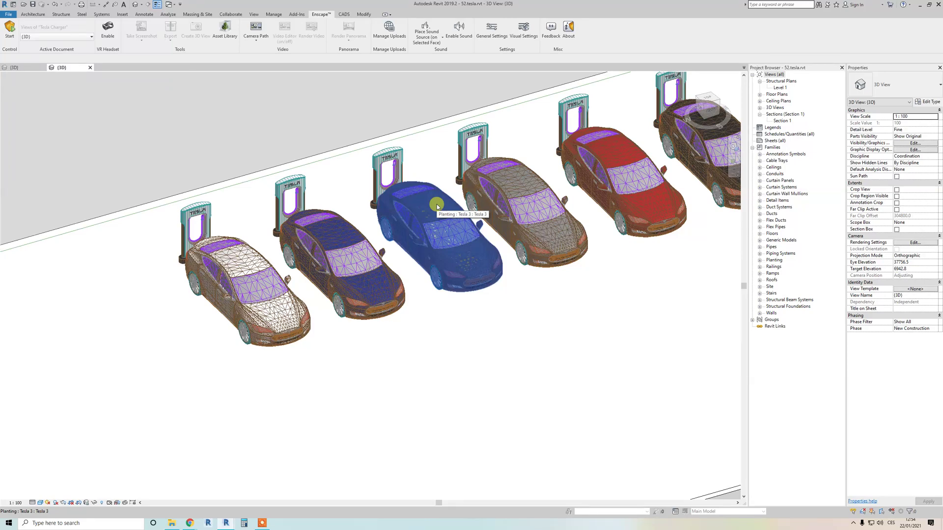
# - Zoom and pan around the row of Tesla cars in the Revit 3D view
pyautogui.scroll(-3, 437, 299)
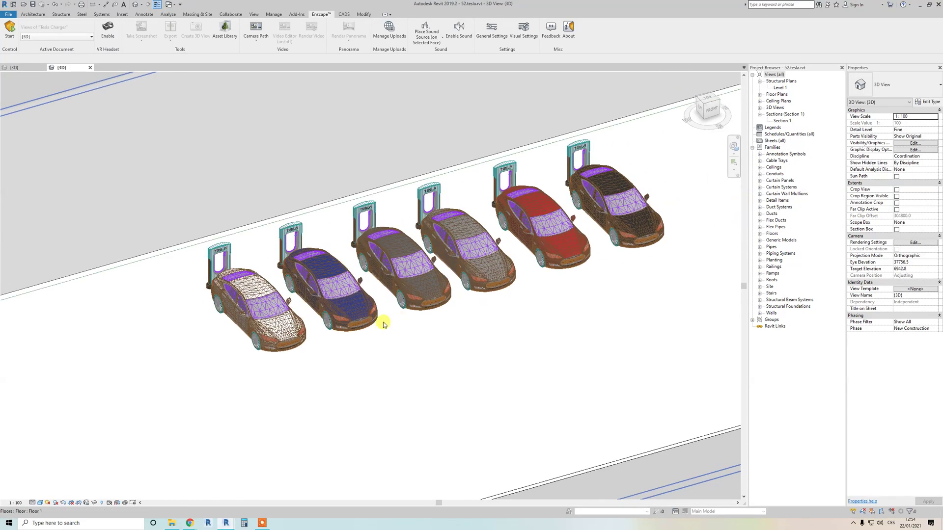
pyautogui.scroll(2, 383, 324)
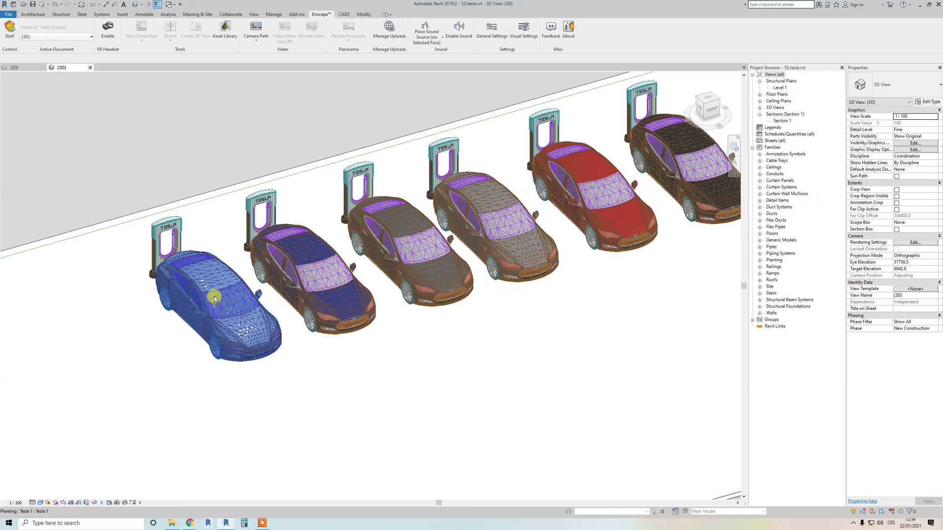
pyautogui.scroll(2, 214, 298)
pyautogui.scroll(-2, 162, 230)
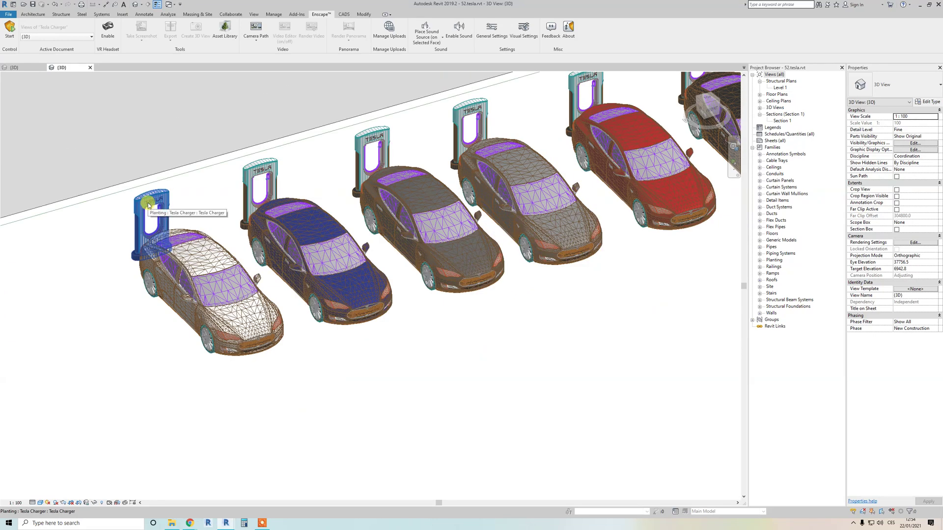
pyautogui.scroll(-2, 152, 216)
pyautogui.scroll(2, 189, 269)
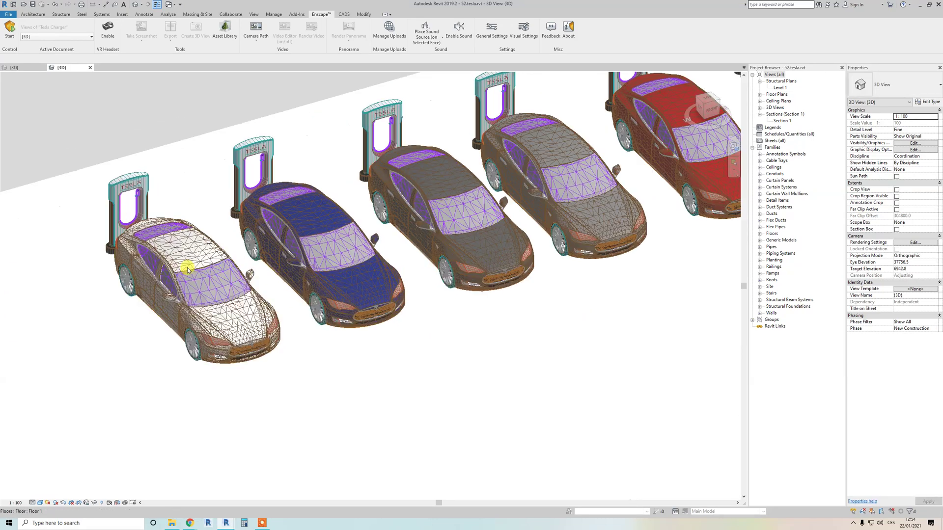
pyautogui.moveTo(188, 269); pyautogui.dragTo(199, 268, button='middle')
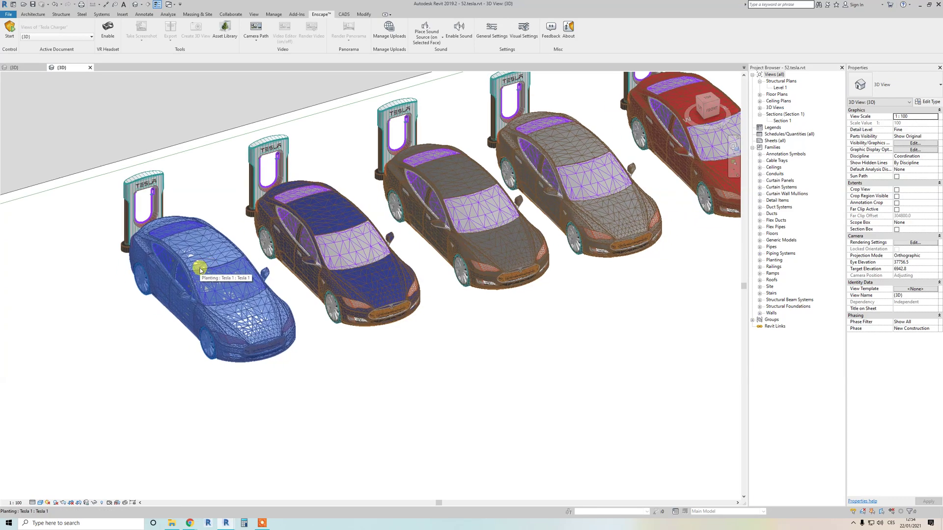
pyautogui.scroll(-2, 210, 270)
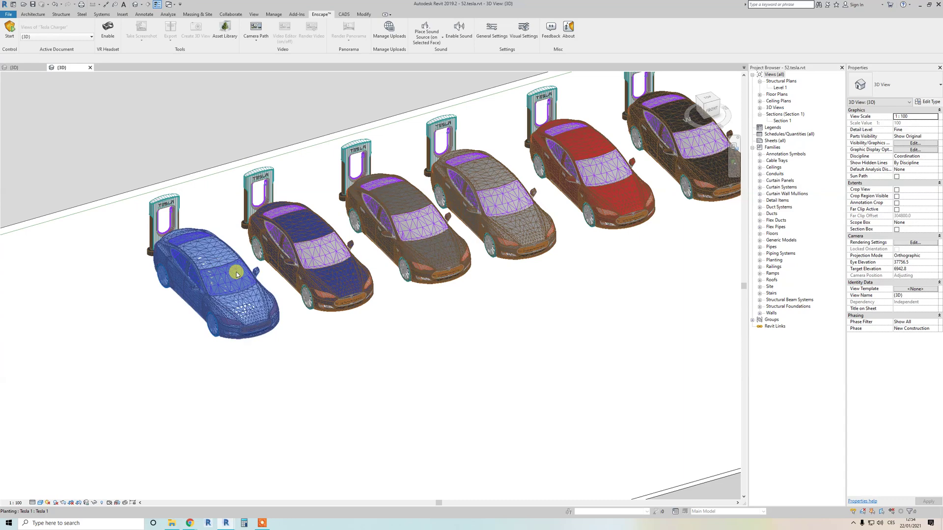
pyautogui.moveTo(218, 274); pyautogui.dragTo(210, 280, button='middle')
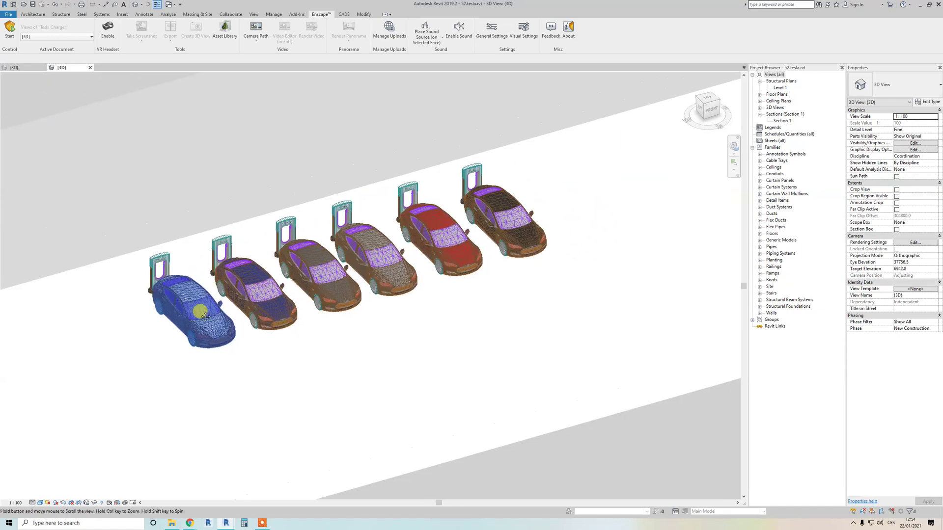
pyautogui.scroll(3, 209, 280)
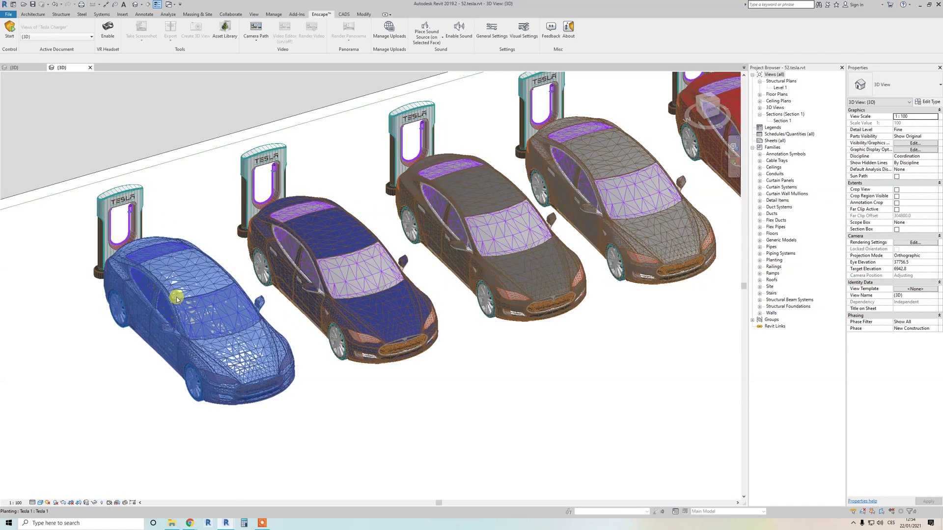
pyautogui.scroll(-5, 177, 298)
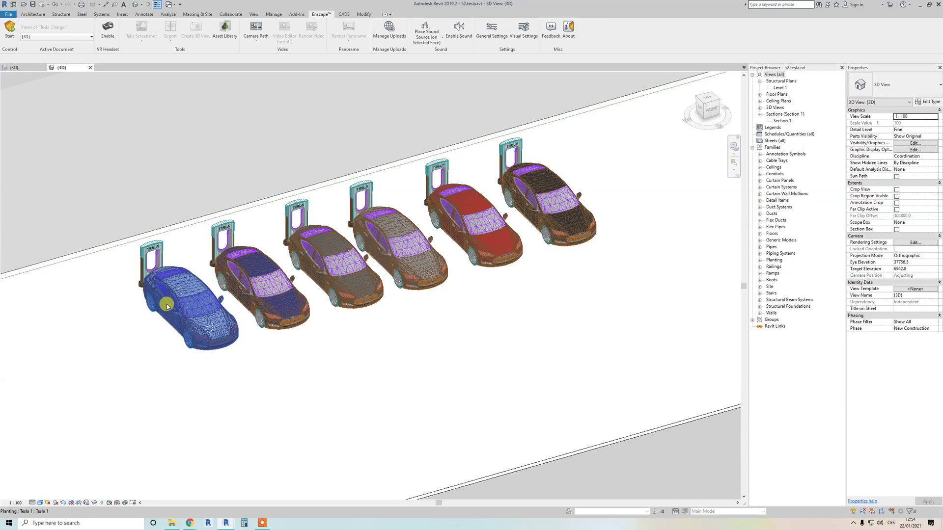
# - Browse the rendered images 1.jpg through 5.jpg in Windows Photos, then close it
pyautogui.moveTo(175, 526)
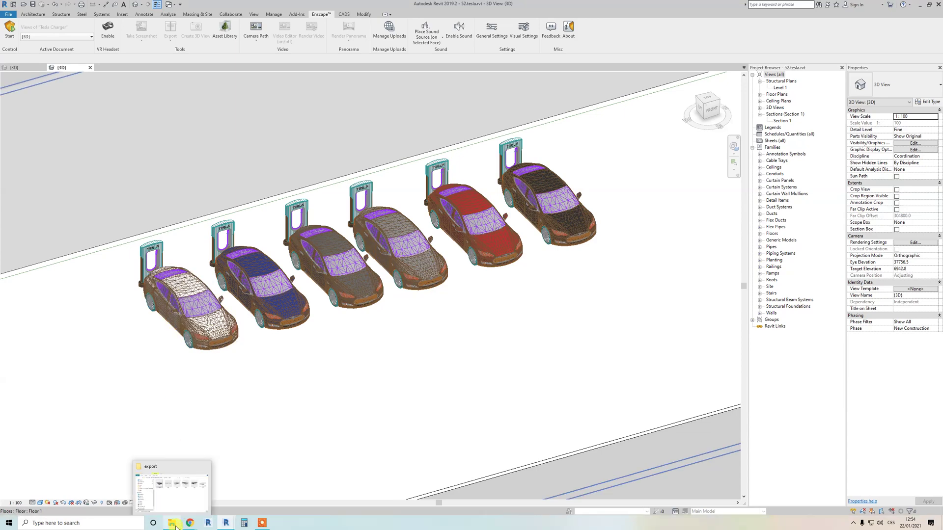
pyautogui.click(183, 497)
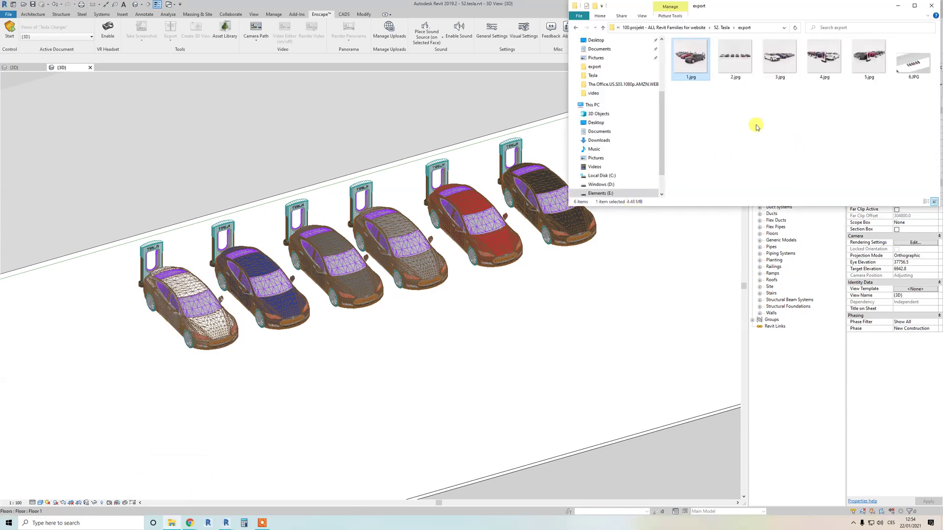
pyautogui.doubleClick(694, 57)
pyautogui.press('Right')
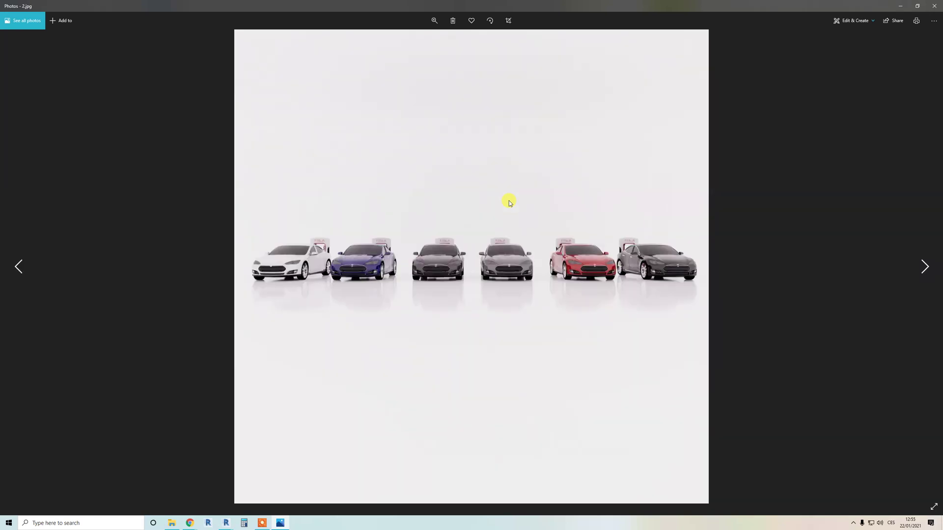
pyautogui.press('Right')
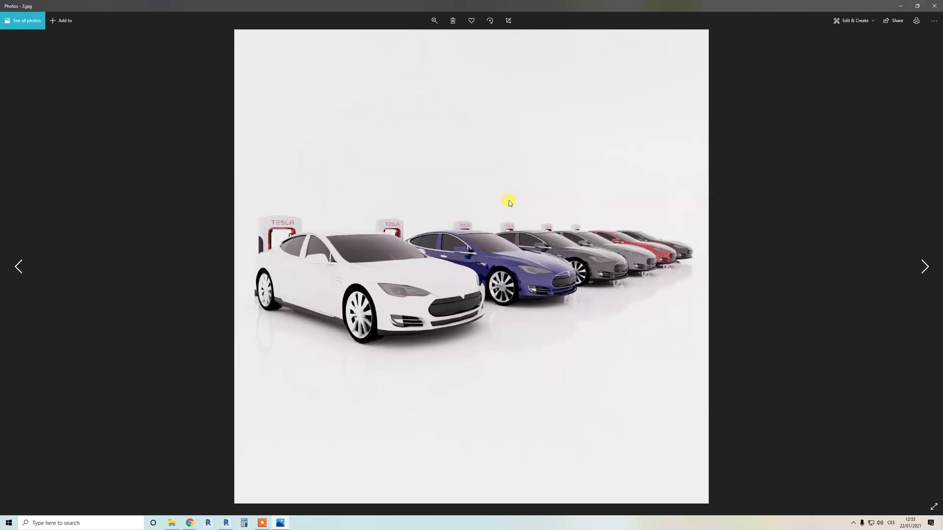
pyautogui.press('Right')
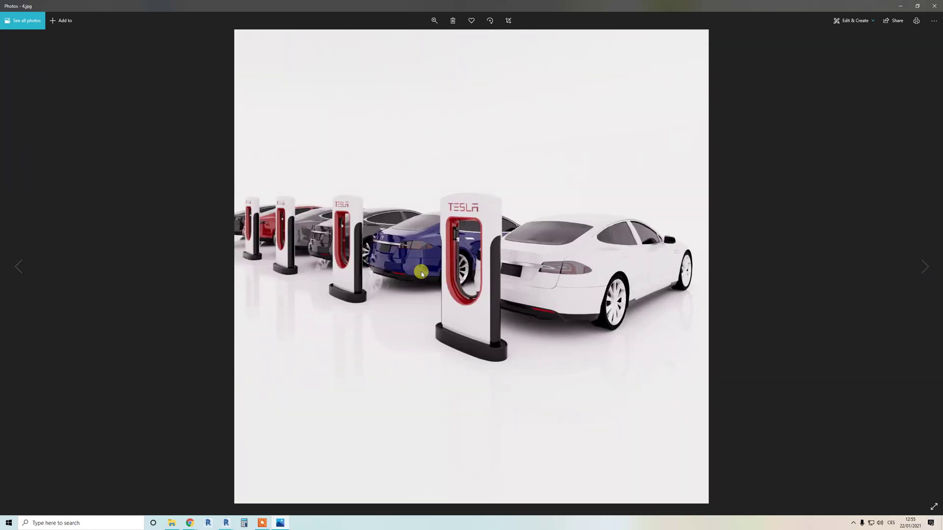
pyautogui.press('Right')
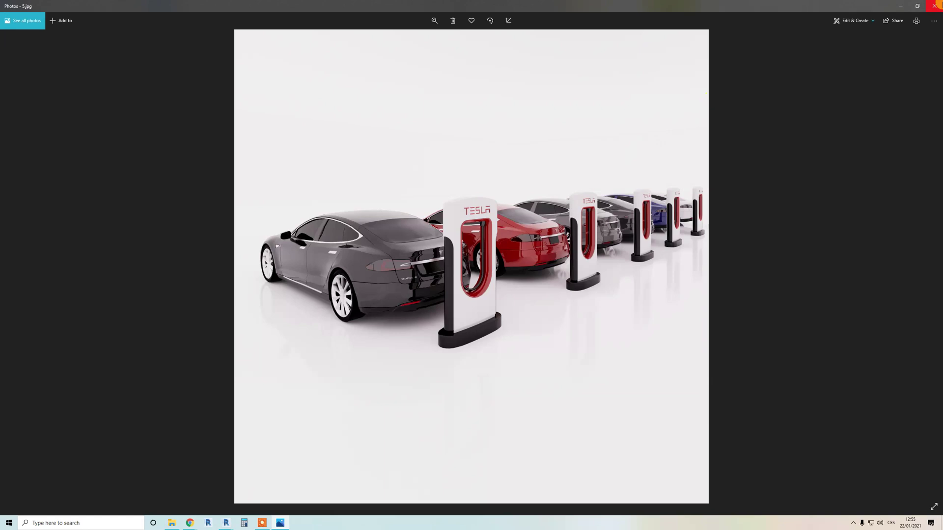
pyautogui.click(934, 6)
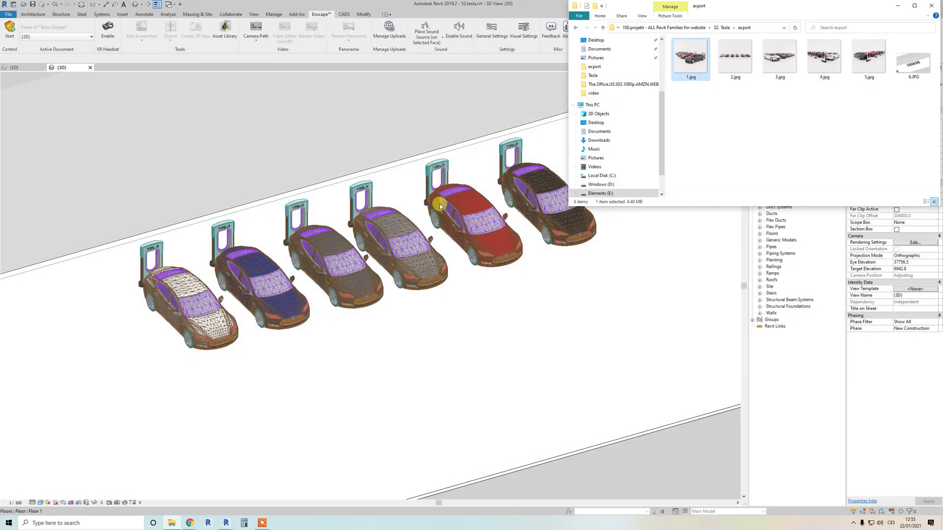
# - Minimize the export folder and select the Tesla 1 and Tesla 2 cars
pyautogui.click(900, 6)
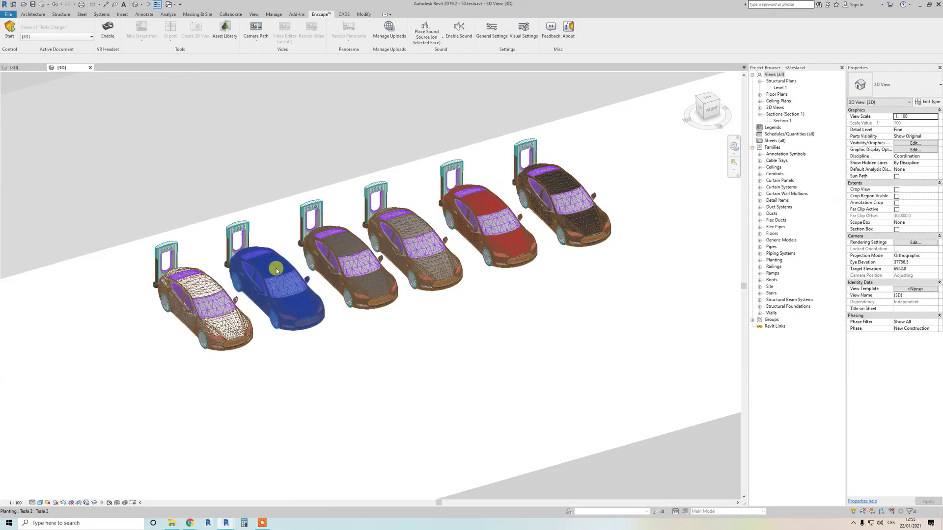
pyautogui.scroll(-1, 211, 287)
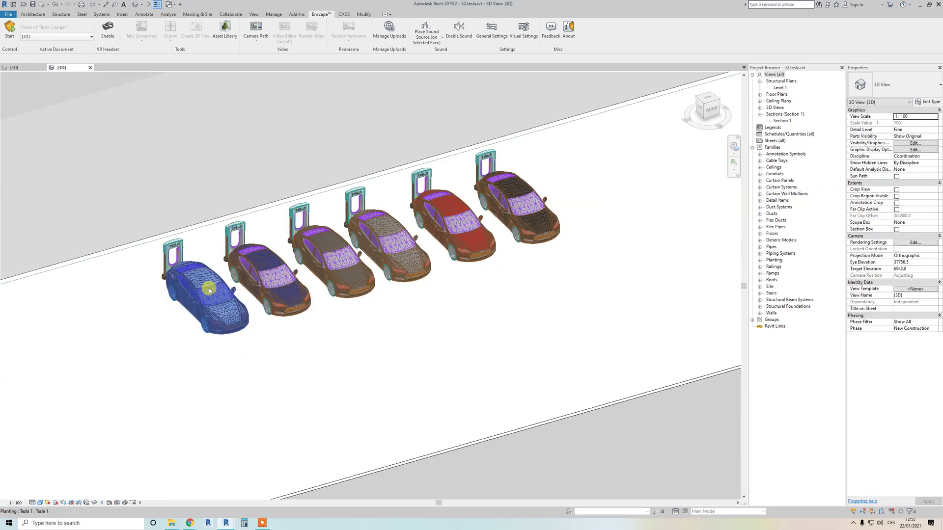
pyautogui.click(209, 290)
pyautogui.click(261, 272)
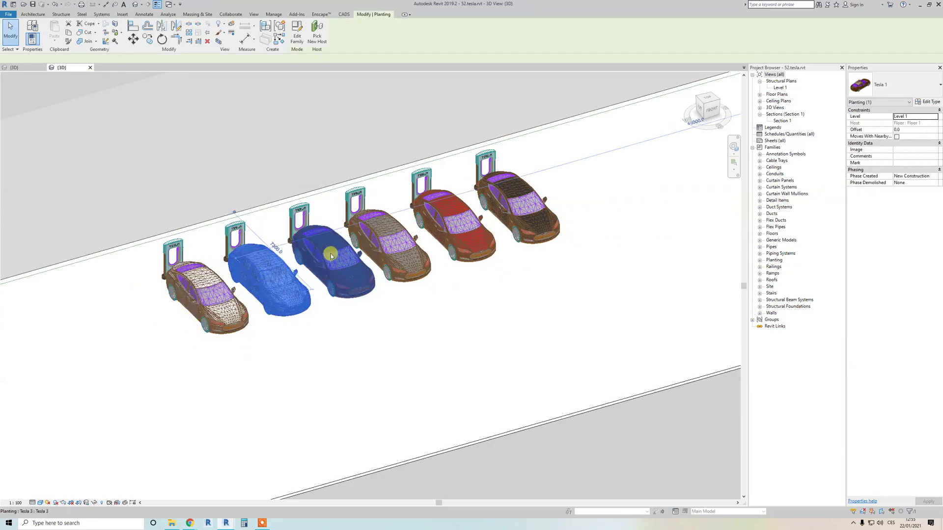
pyautogui.scroll(2, 383, 240)
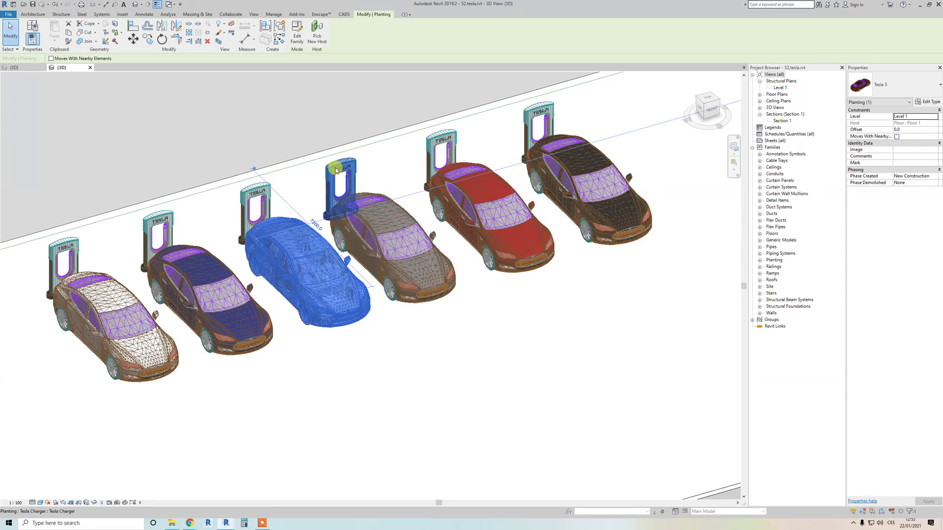
# - Select a Tesla Charger, clear the selection, and recenter the view on the cars
pyautogui.click(338, 172)
pyautogui.press('Escape')
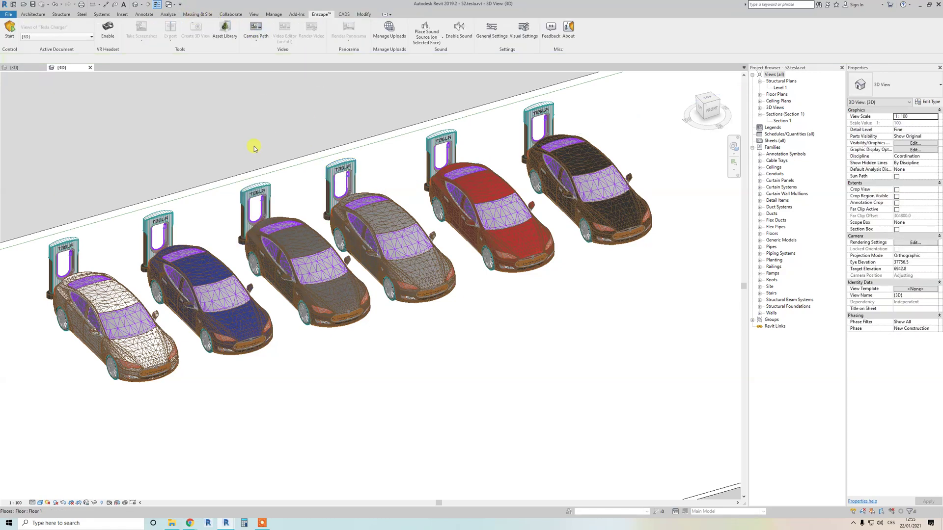
pyautogui.scroll(-1, 252, 147)
pyautogui.moveTo(253, 148); pyautogui.dragTo(256, 165, button='middle')
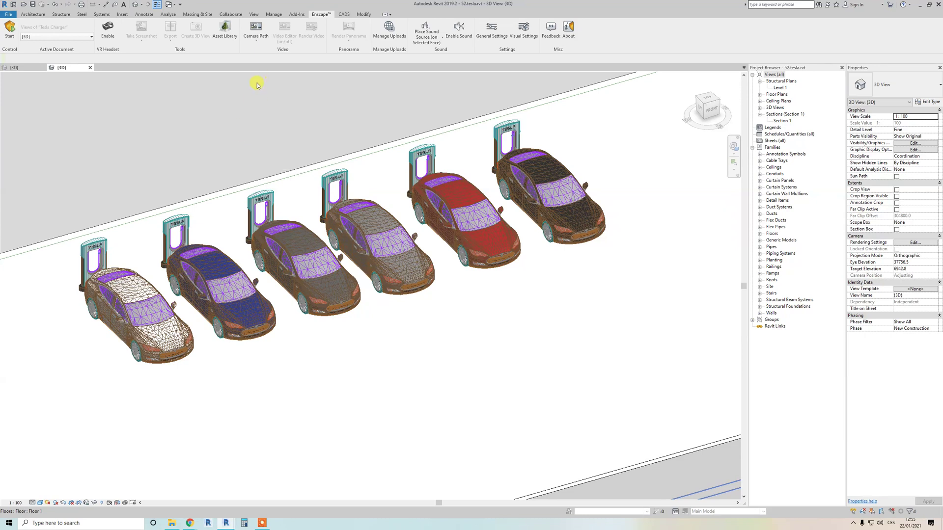
# - Open Manage > Object Styles on Imported Objects and expand Imports in Families
pyautogui.click(275, 15)
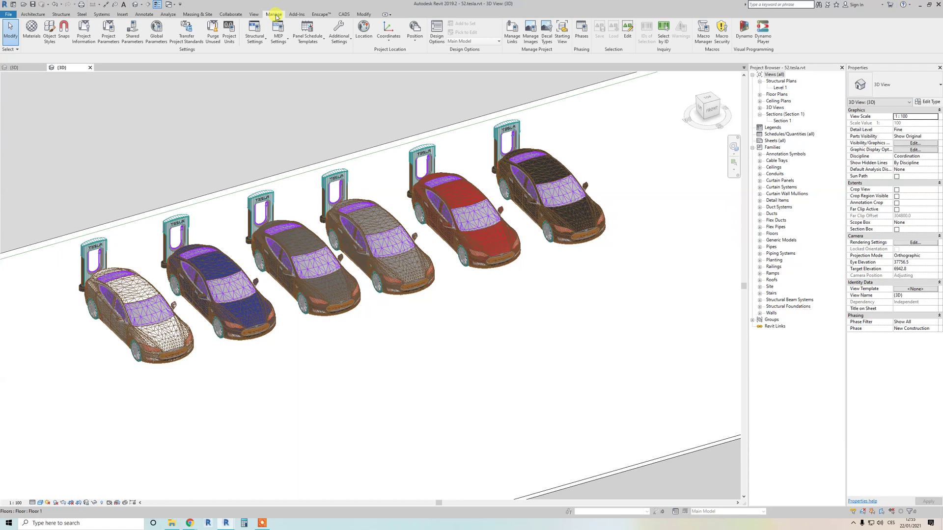
pyautogui.click(50, 30)
pyautogui.click(182, 138)
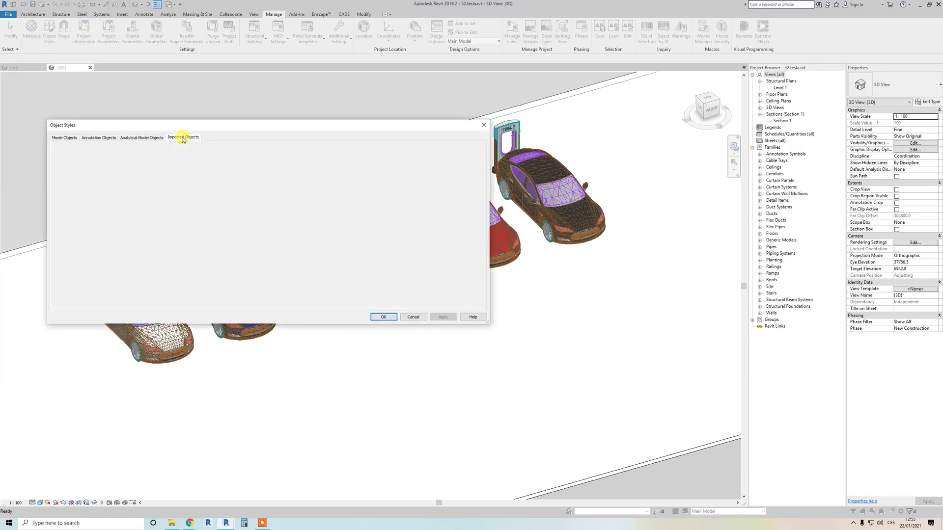
pyautogui.moveTo(199, 127); pyautogui.dragTo(223, 93)
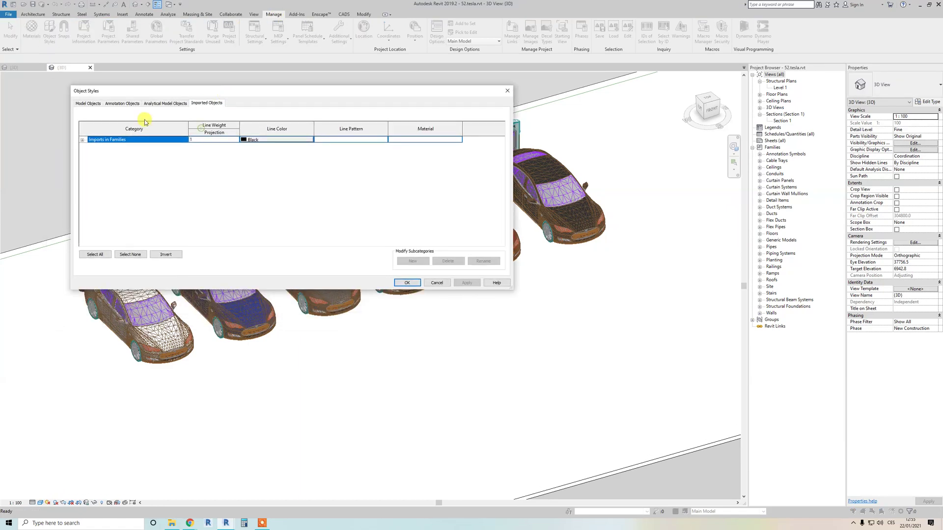
pyautogui.click(83, 140)
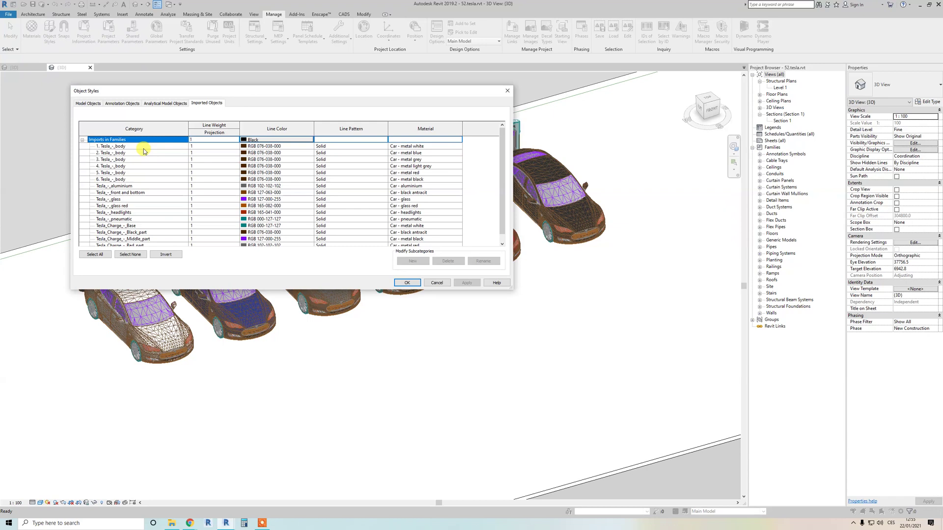
# - Review the Tesla body, glass and charger subcategories and their Material column
pyautogui.scroll(-1, 144, 153)
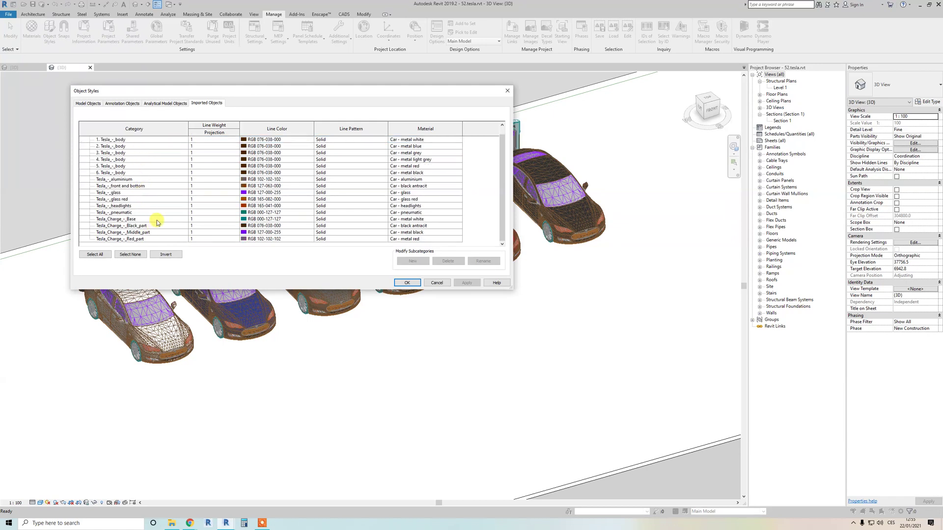
pyautogui.scroll(1, 157, 222)
pyautogui.scroll(-1, 154, 215)
pyautogui.scroll(1, 154, 215)
pyautogui.moveTo(168, 93); pyautogui.dragTo(478, 127)
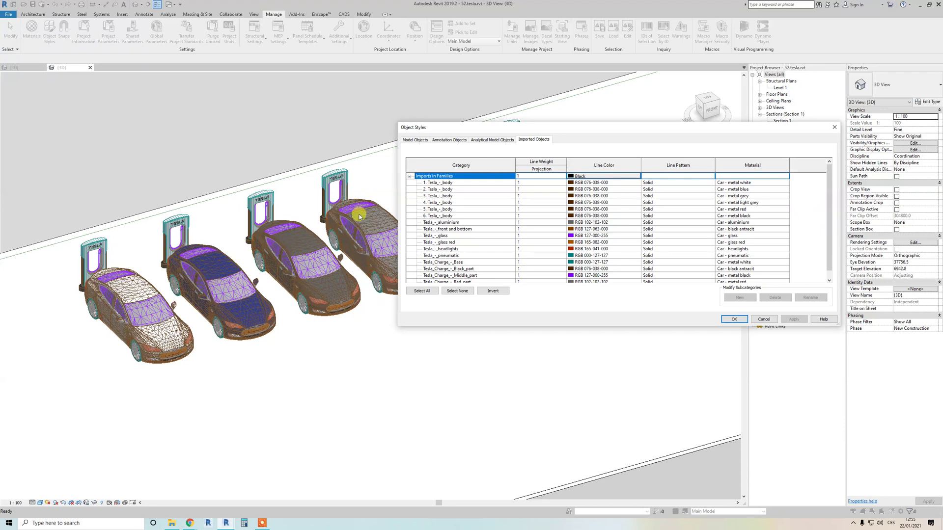
pyautogui.moveTo(478, 126); pyautogui.dragTo(543, 99)
pyautogui.scroll(-1, 525, 190)
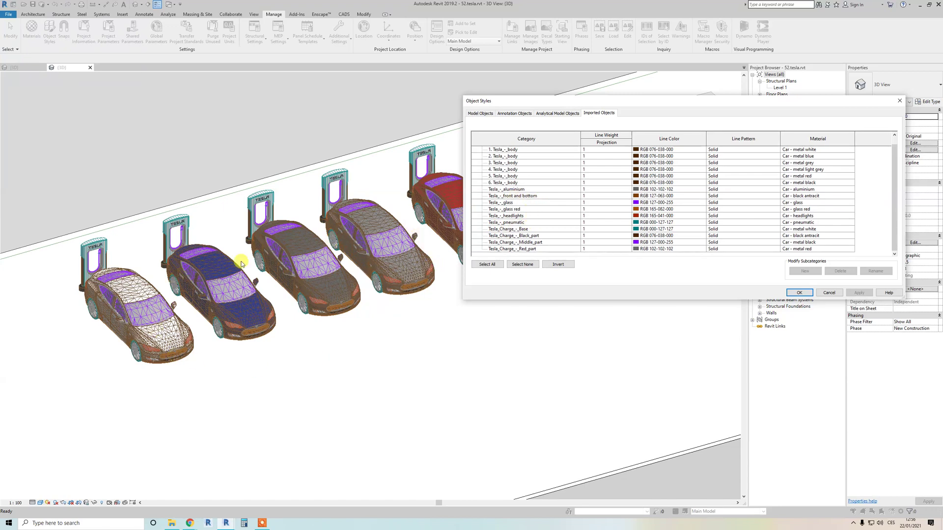
pyautogui.scroll(1, 549, 191)
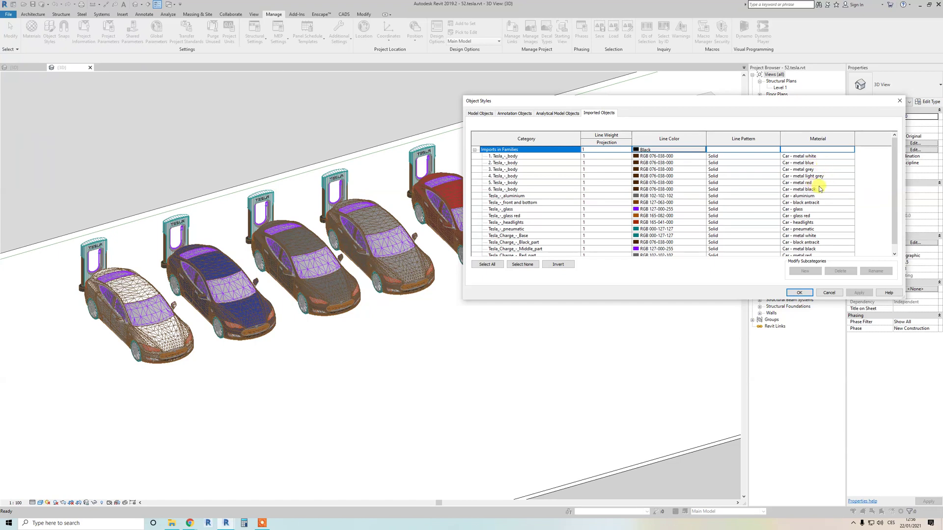
pyautogui.scroll(-1, 826, 192)
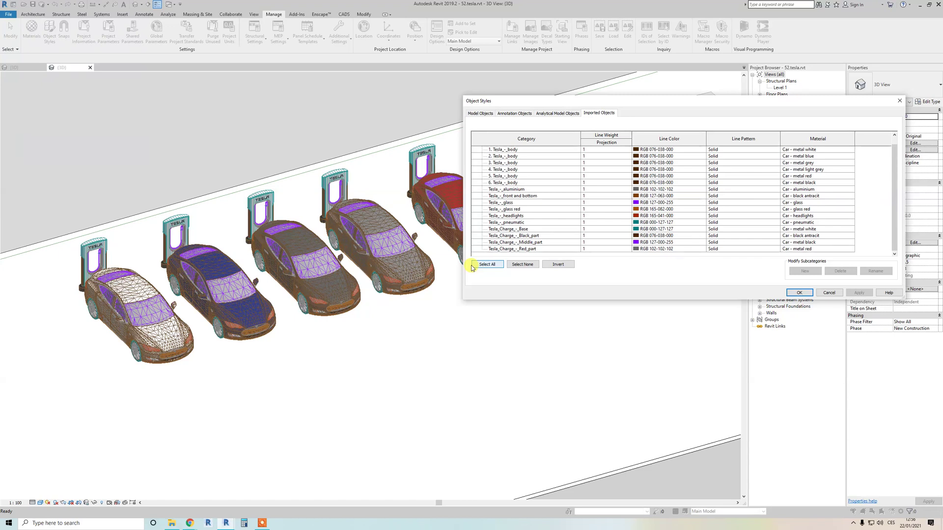
pyautogui.click(473, 267)
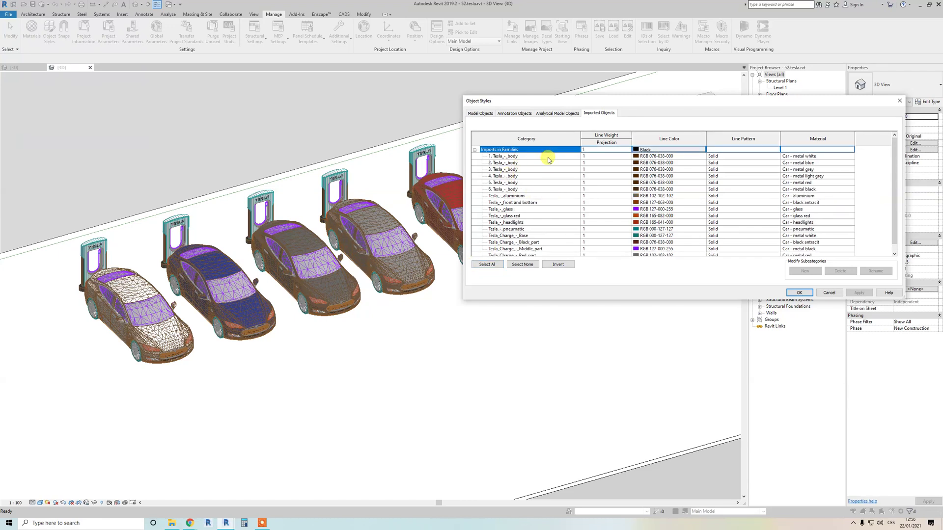
pyautogui.scroll(-1, 548, 162)
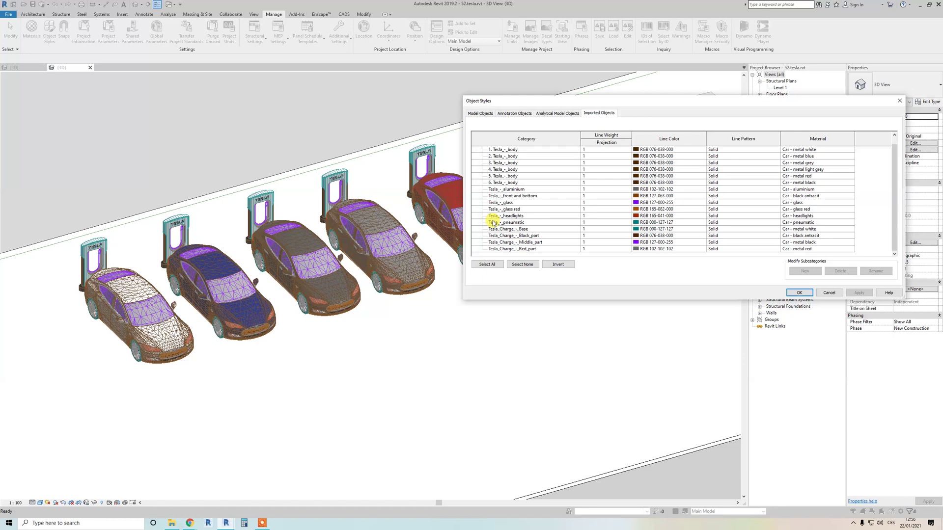
pyautogui.scroll(1, 519, 164)
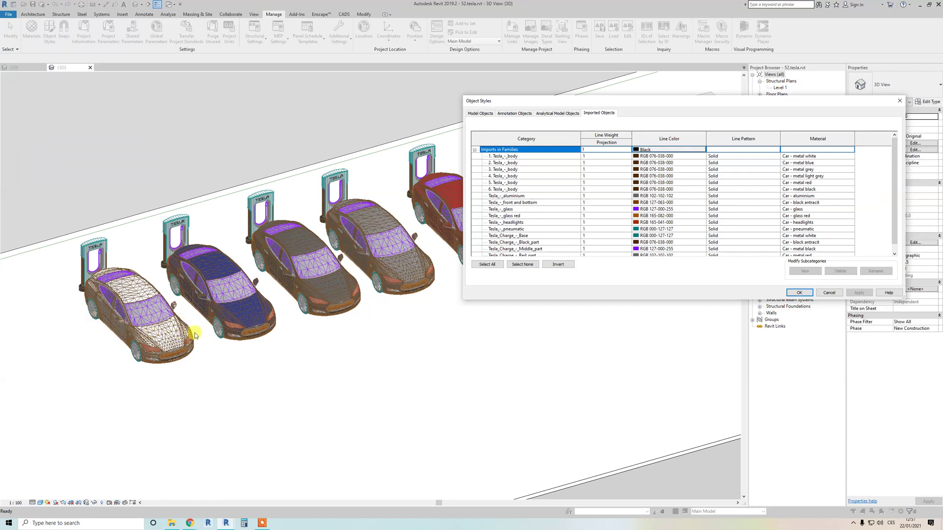
pyautogui.scroll(-1, 519, 239)
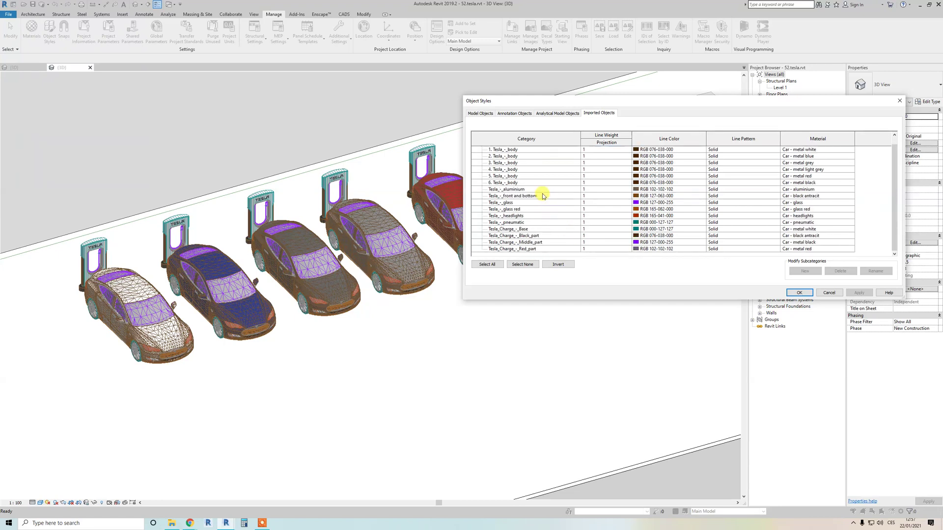
pyautogui.scroll(1, 531, 183)
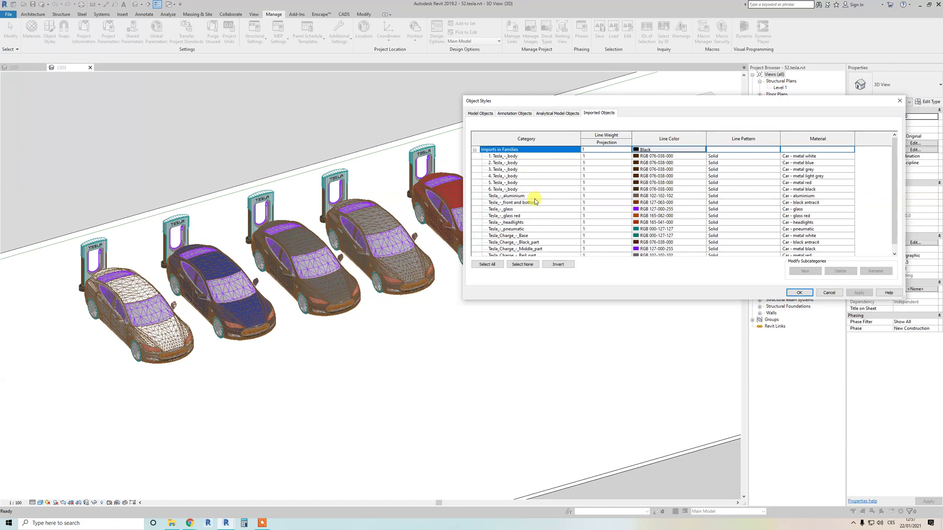
pyautogui.scroll(-1, 528, 165)
pyautogui.scroll(-1, 535, 226)
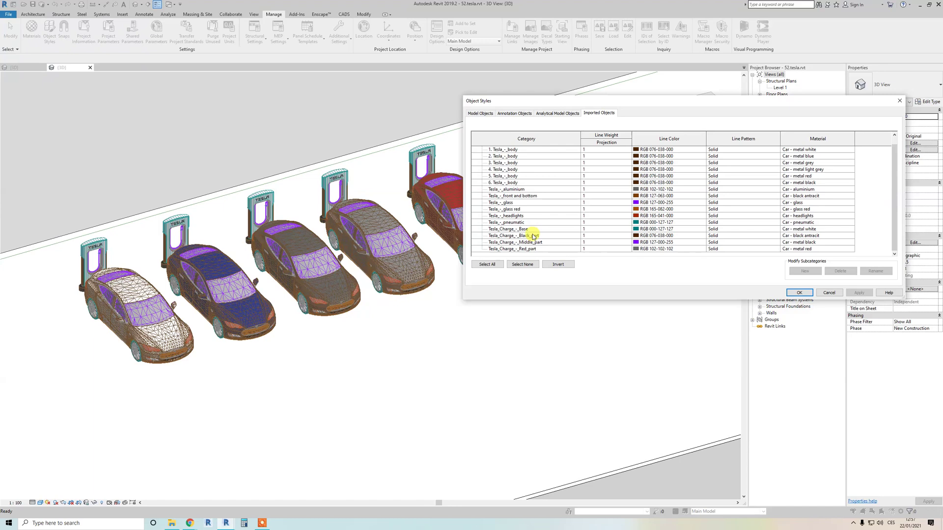
pyautogui.scroll(1, 545, 221)
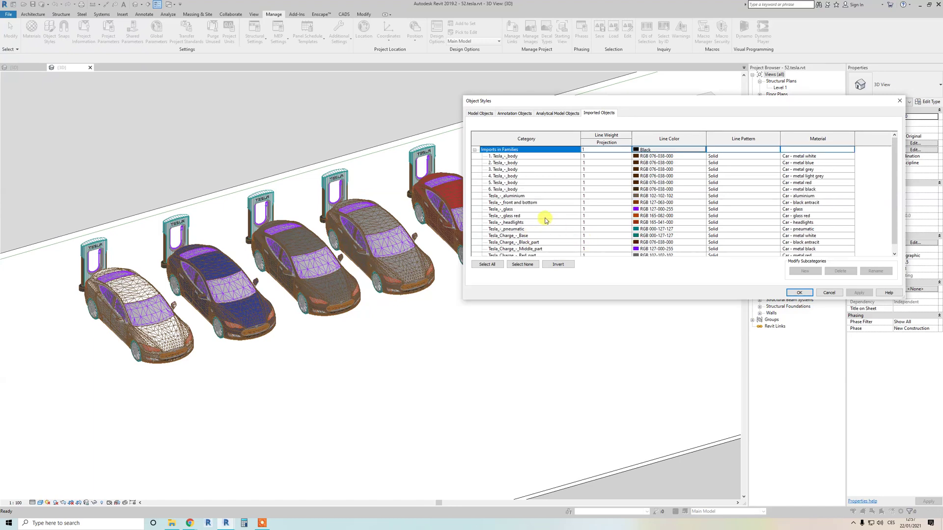
pyautogui.scroll(-1, 557, 211)
pyautogui.scroll(1, 837, 192)
# - Accept the Object Styles settings and orbit the view around the cars
pyautogui.click(800, 294)
pyautogui.scroll(-2, 420, 343)
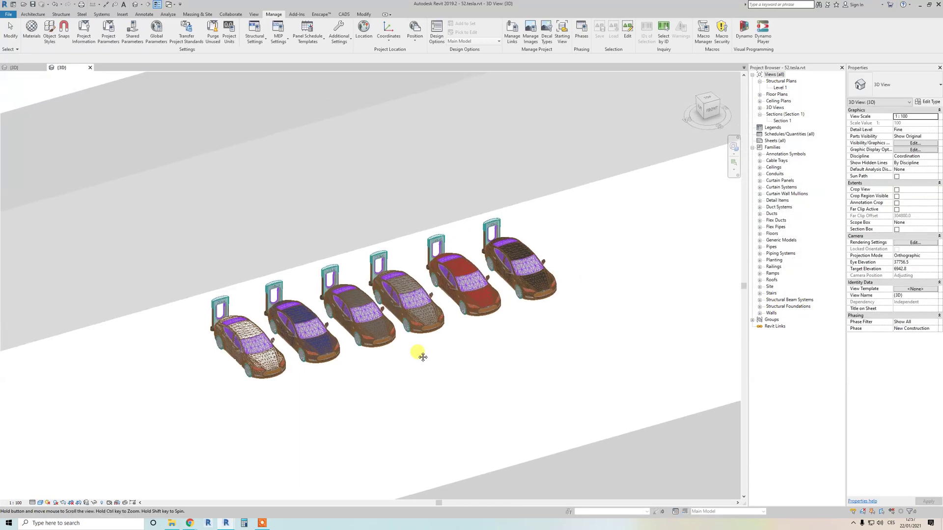
pyautogui.scroll(3, 408, 355)
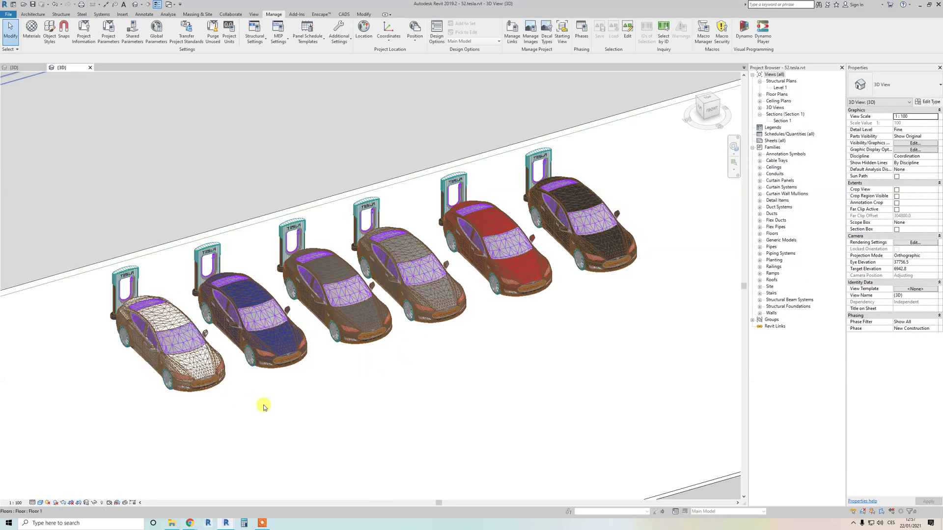
pyautogui.moveTo(307, 415)
pyautogui.keyDown('shift'); pyautogui.mouseDown(button='middle')
pyautogui.moveTo(341, 409)
pyautogui.moveTo(359, 392)
pyautogui.moveTo(302, 398)
pyautogui.mouseUp(button='middle'); pyautogui.keyUp('shift')
pyautogui.scroll(-2, 295, 393)
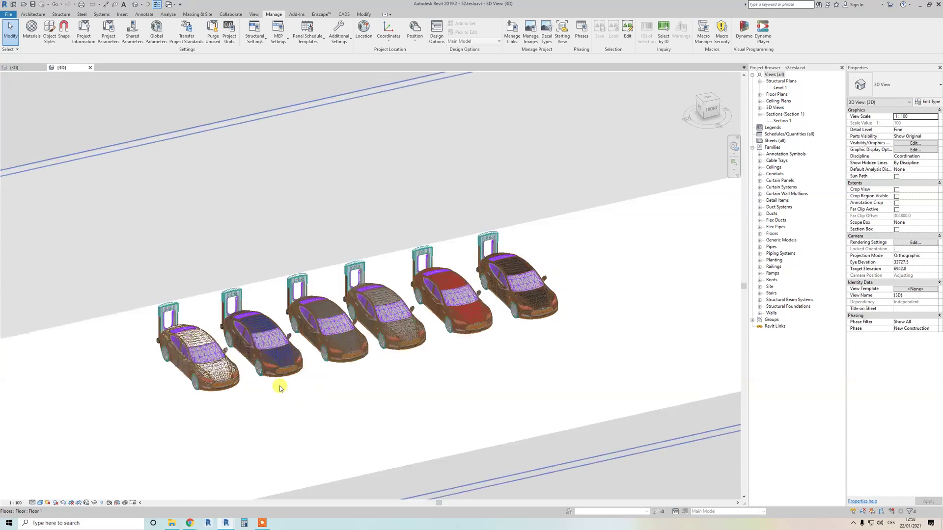
pyautogui.scroll(1, 309, 379)
pyautogui.scroll(3, 218, 279)
# - Set the Tesla Charger type Height to 1500 and apply it
pyautogui.click(219, 279)
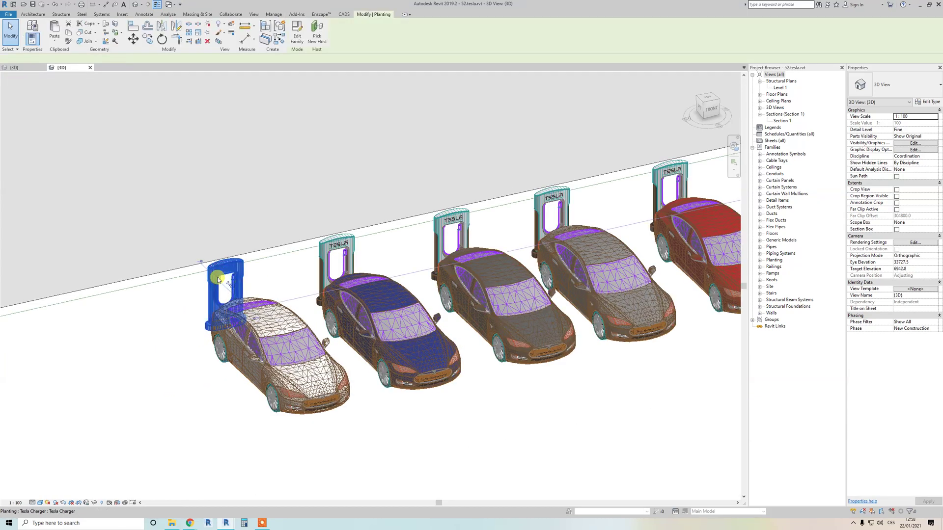
pyautogui.click(928, 102)
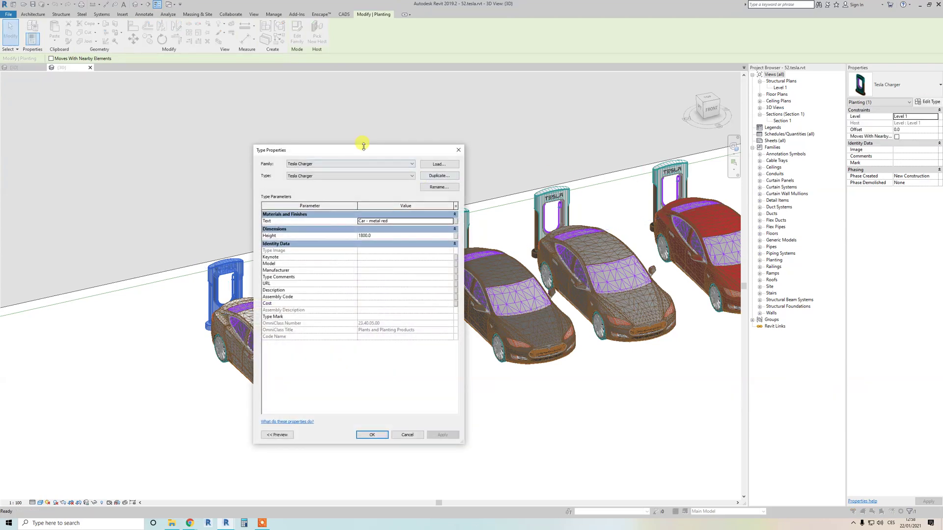
pyautogui.moveTo(363, 145); pyautogui.dragTo(467, 103)
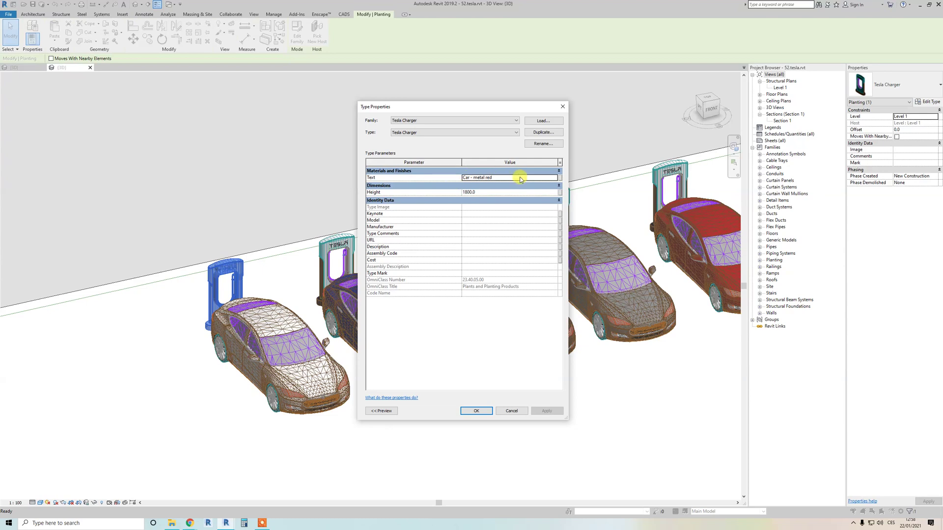
pyautogui.click(505, 192)
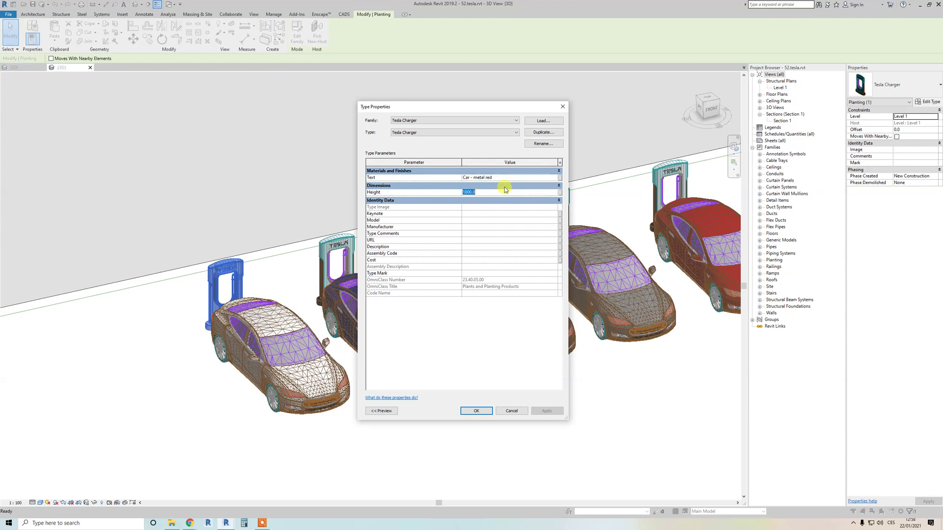
pyautogui.write('1')
pyautogui.click(548, 411)
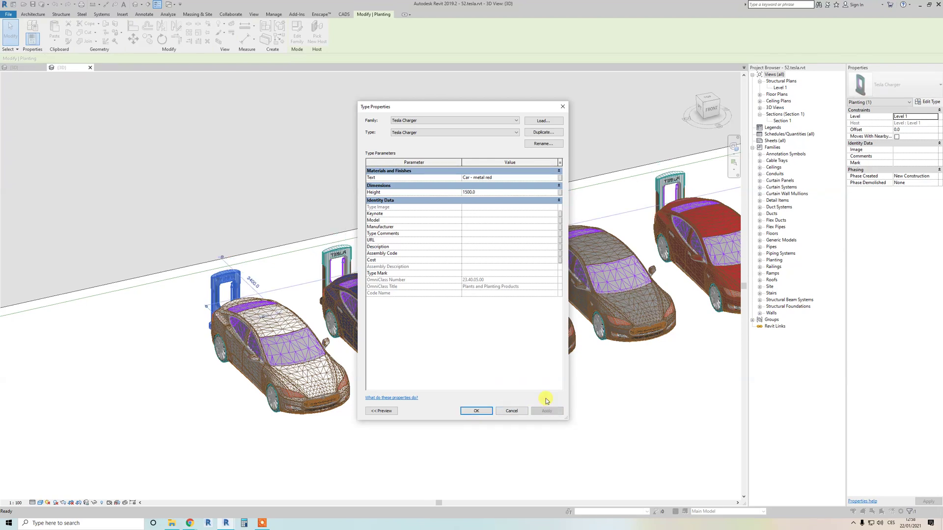
# - Preview the charger Height at 1000, then cancel the type changes
pyautogui.click(490, 192)
pyautogui.write('1000')
pyautogui.click(553, 413)
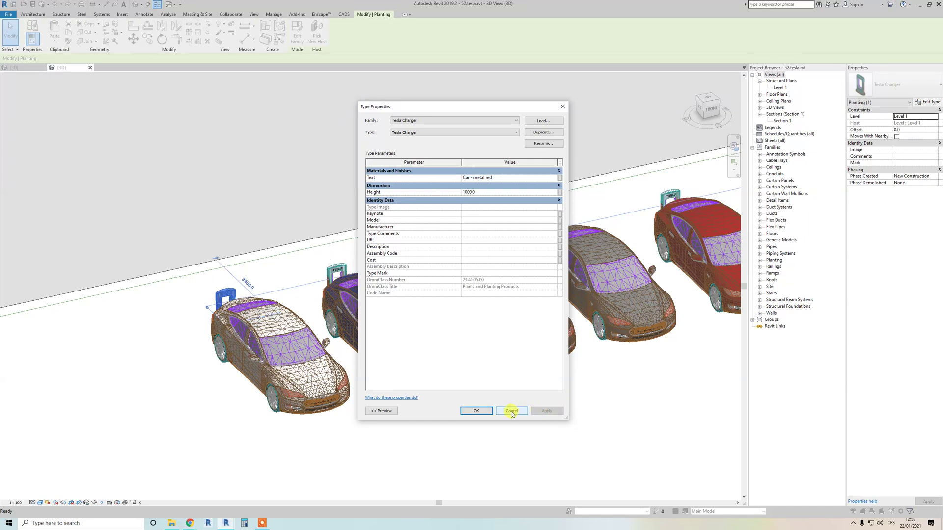
pyautogui.click(511, 411)
# - Undo the charger height change and bring up the Tesla 1 car's type properties
pyautogui.click(54, 5)
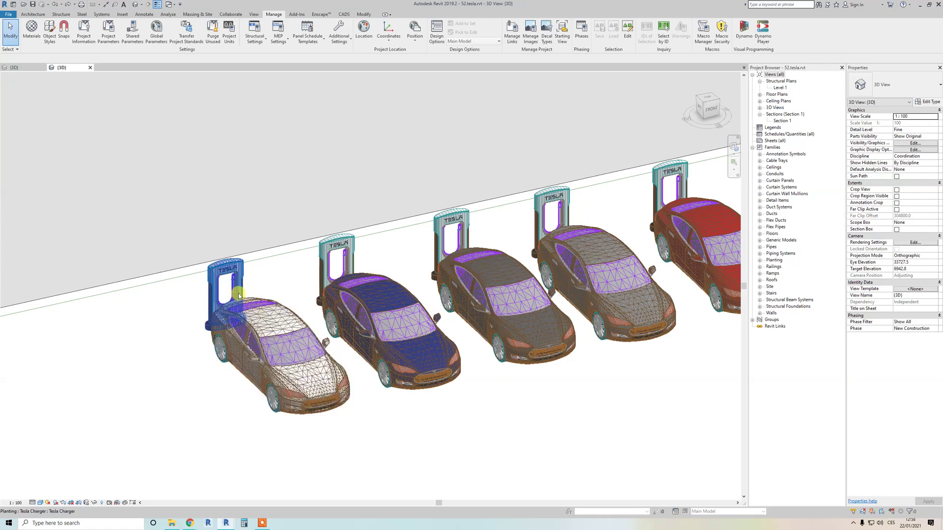
pyautogui.scroll(-2, 242, 297)
pyautogui.click(253, 338)
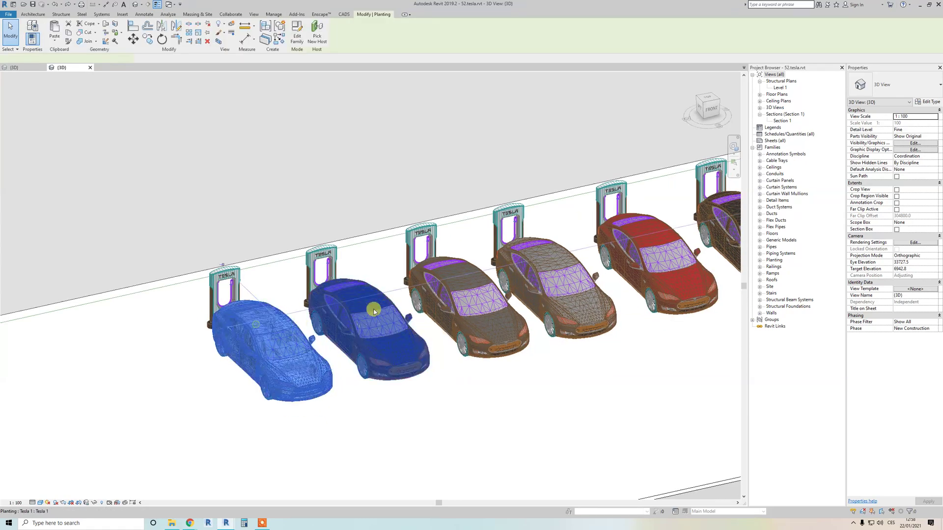
pyautogui.click(927, 101)
pyautogui.moveTo(486, 107); pyautogui.dragTo(539, 106)
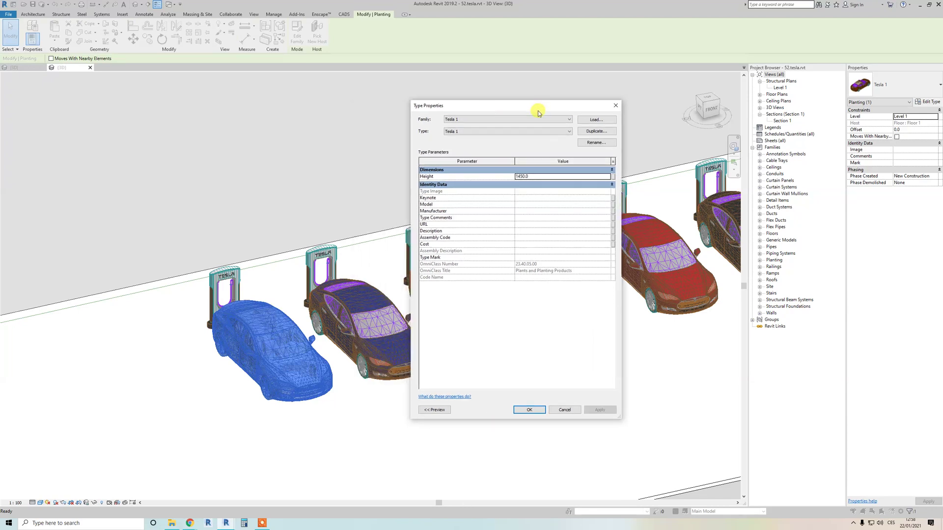
# - Apply a car Height of 1300, then restore 1450 and close the dialog
pyautogui.doubleClick(541, 177)
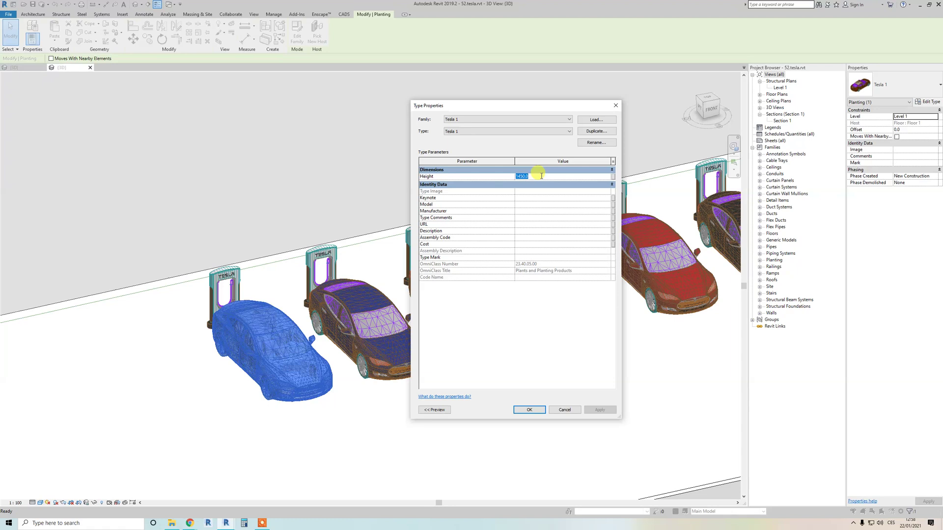
pyautogui.write('1300')
pyautogui.click(599, 409)
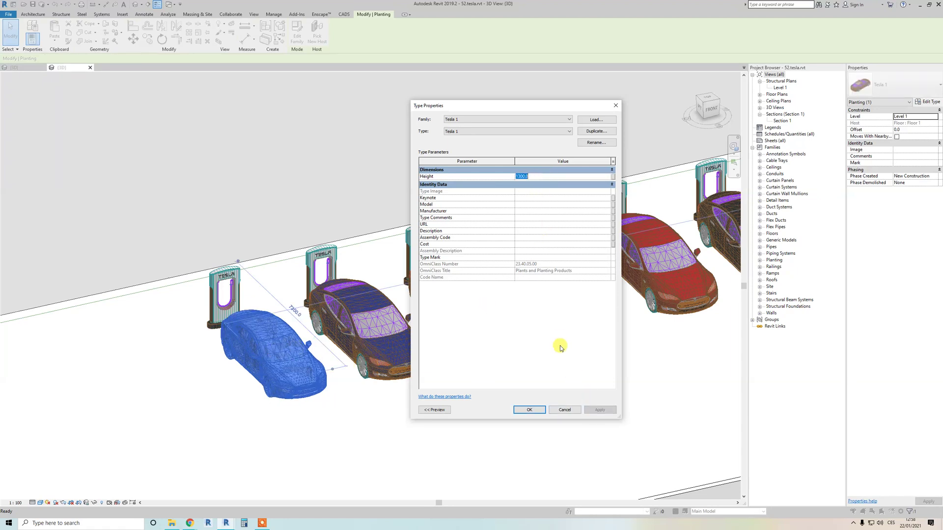
pyautogui.write('1450')
pyautogui.click(600, 410)
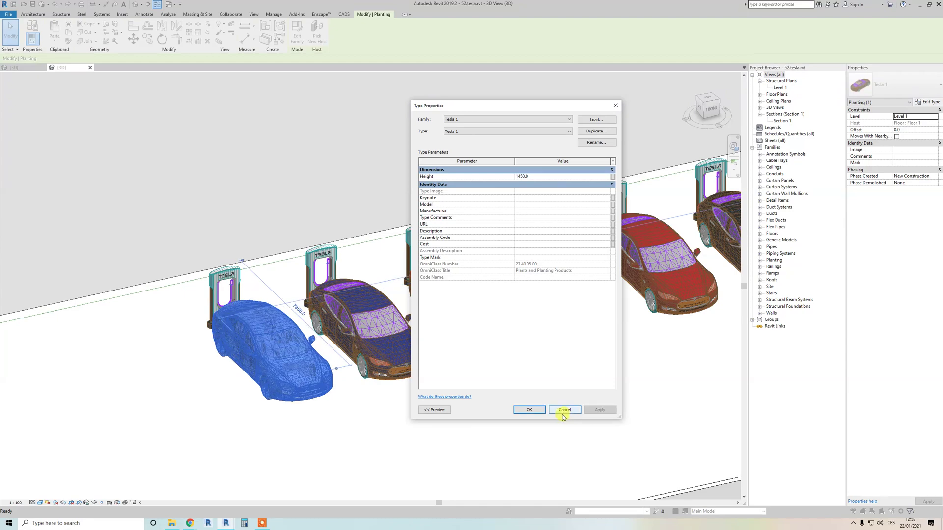
pyautogui.press('Escape')
pyautogui.scroll(-2, 211, 190)
pyautogui.scroll(1, 225, 212)
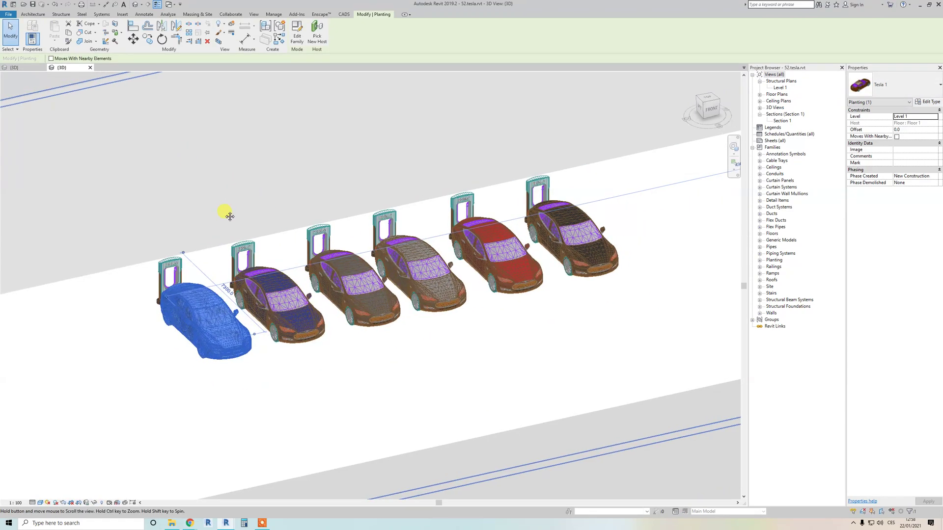
pyautogui.press('Escape')
pyautogui.click(201, 305)
pyautogui.keyDown('shift'); pyautogui.moveTo(238, 326); pyautogui.dragTo(283, 367, button='middle'); pyautogui.keyUp('shift')
pyautogui.scroll(-3, 284, 349)
pyautogui.scroll(3, 269, 354)
pyautogui.press('Escape')
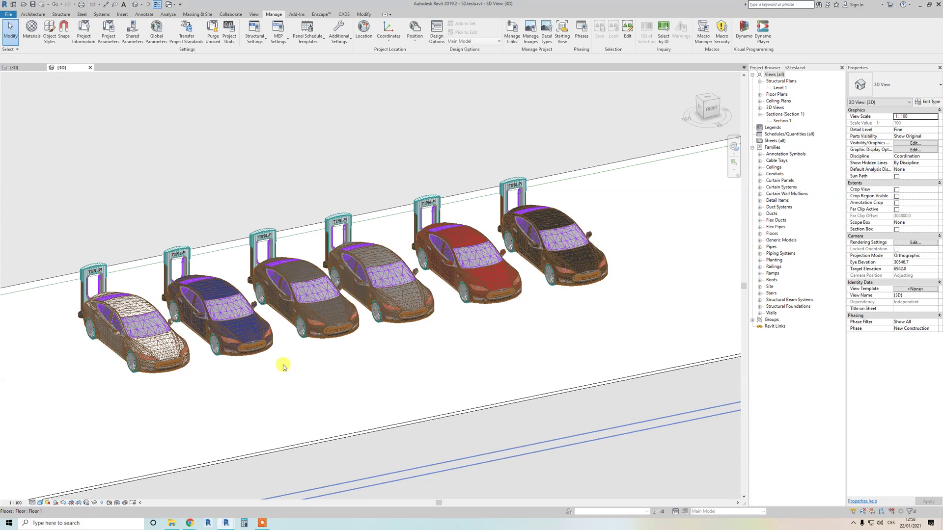
pyautogui.keyDown('shift'); pyautogui.moveTo(284, 367); pyautogui.dragTo(289, 348, button='middle'); pyautogui.keyUp('shift')
pyautogui.scroll(-3, 290, 347)
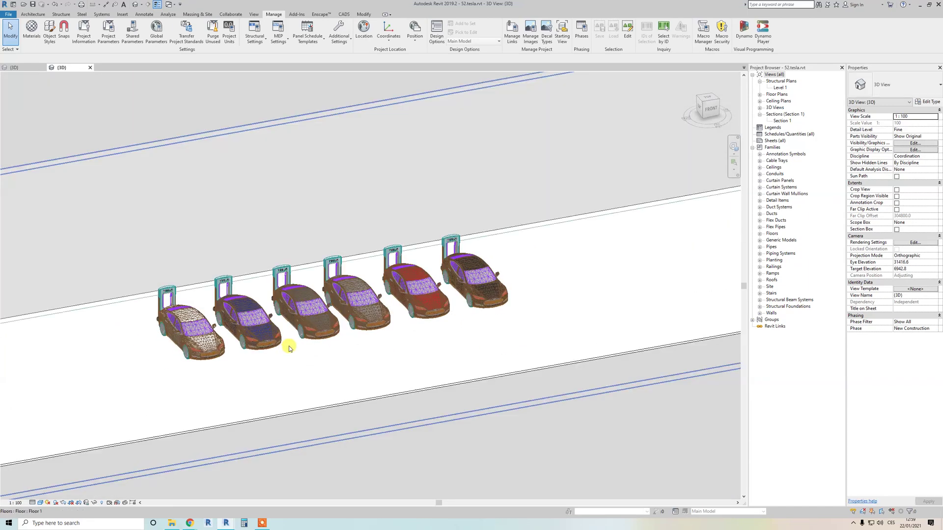
pyautogui.scroll(2, 289, 348)
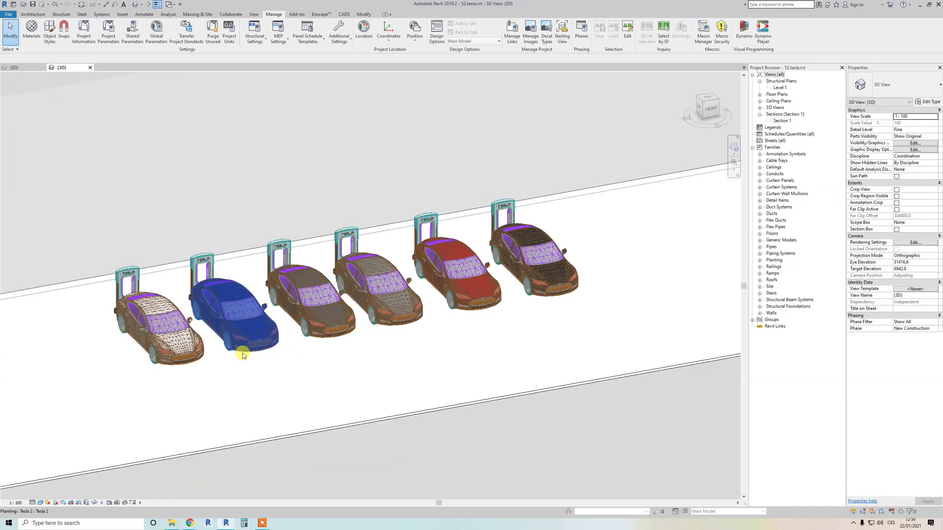
pyautogui.keyDown('shift'); pyautogui.moveTo(265, 353); pyautogui.dragTo(334, 356, button='middle'); pyautogui.keyUp('shift')
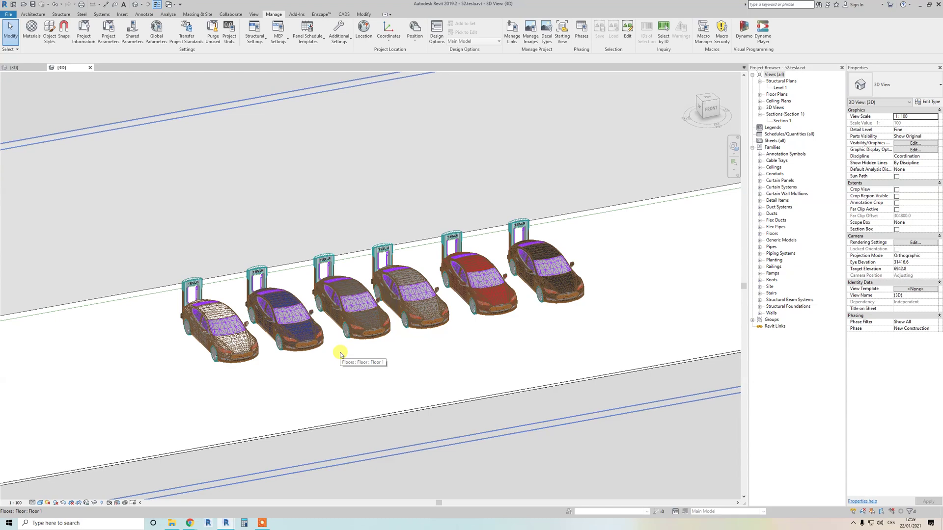